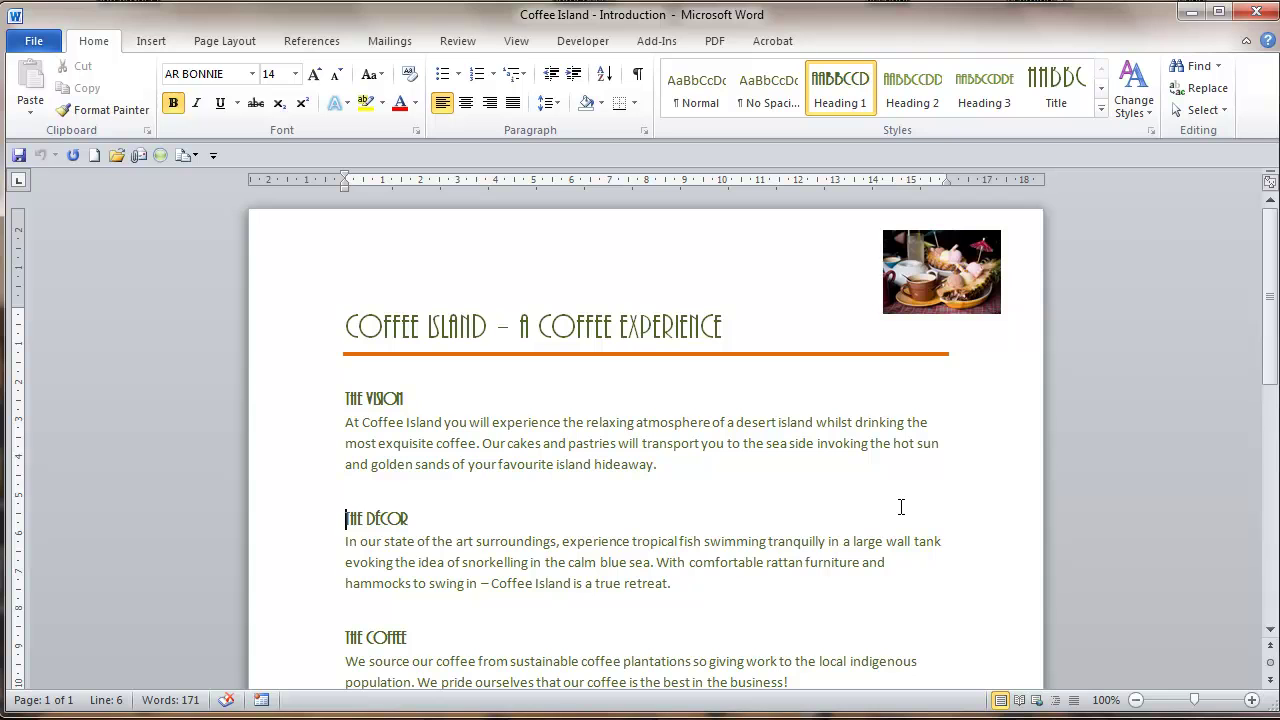
Step: Change the document's page orientation to Landscape
key(alt)
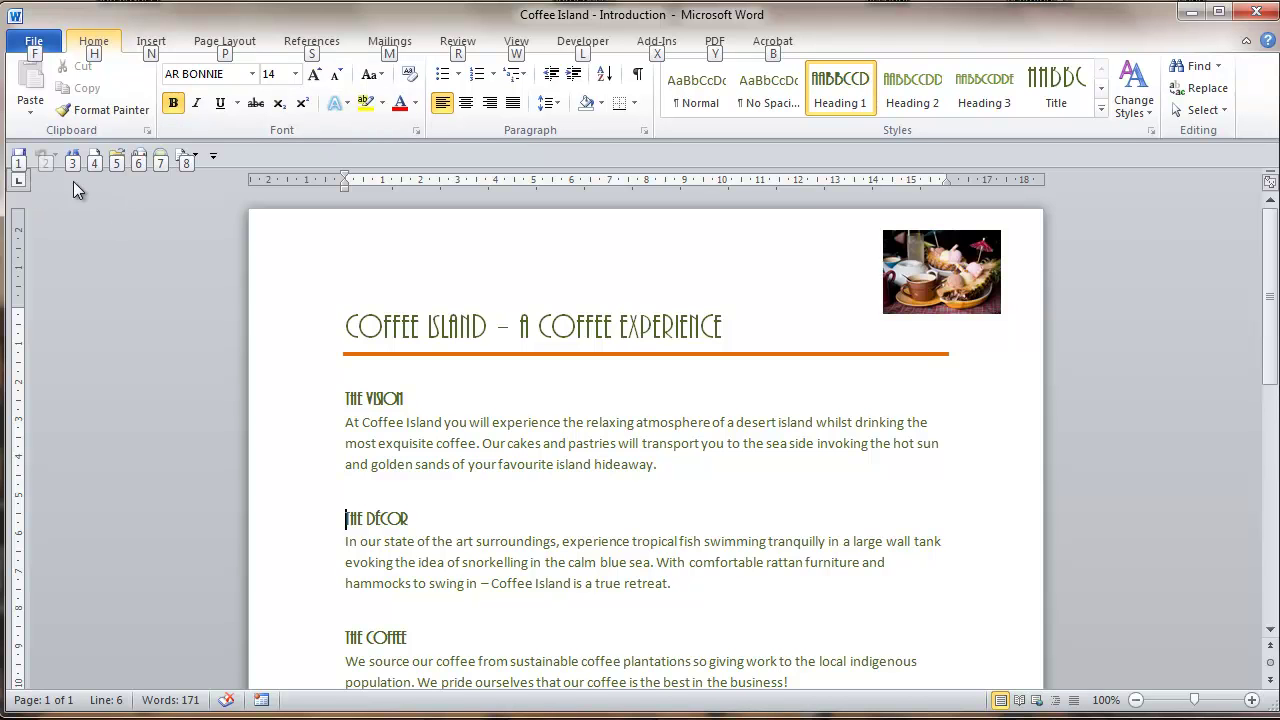
key(p)
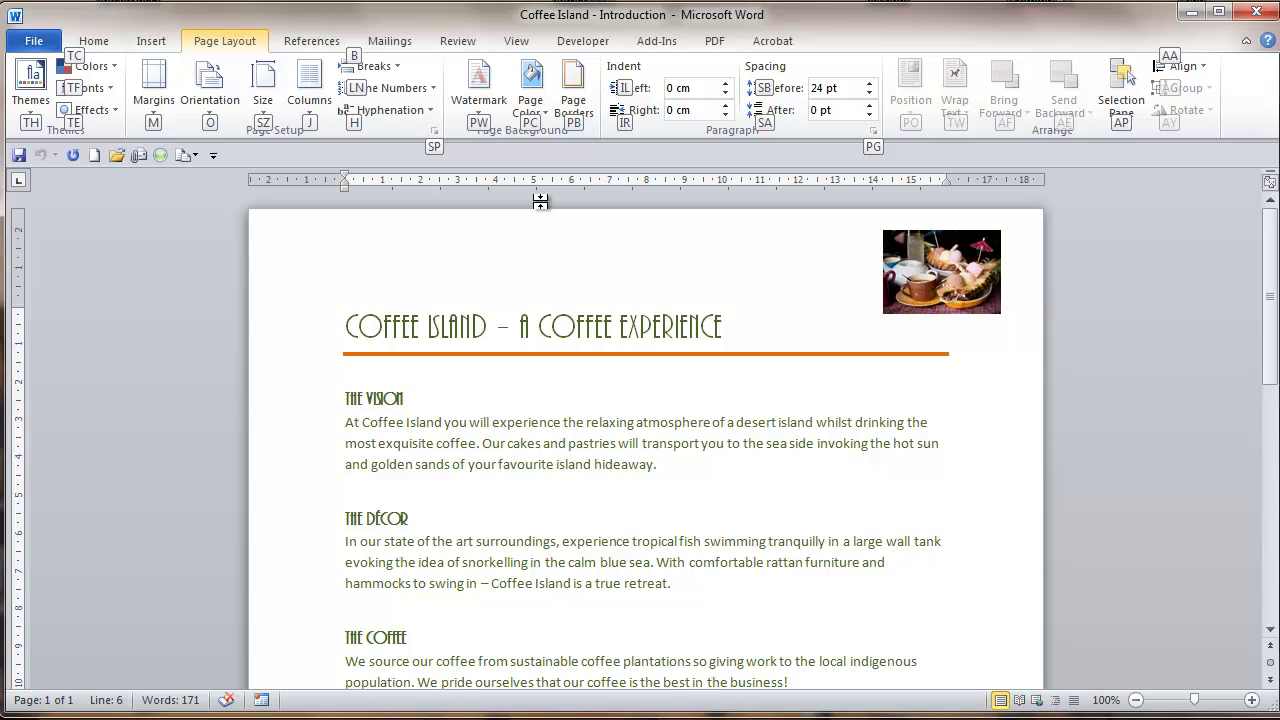
key(o)
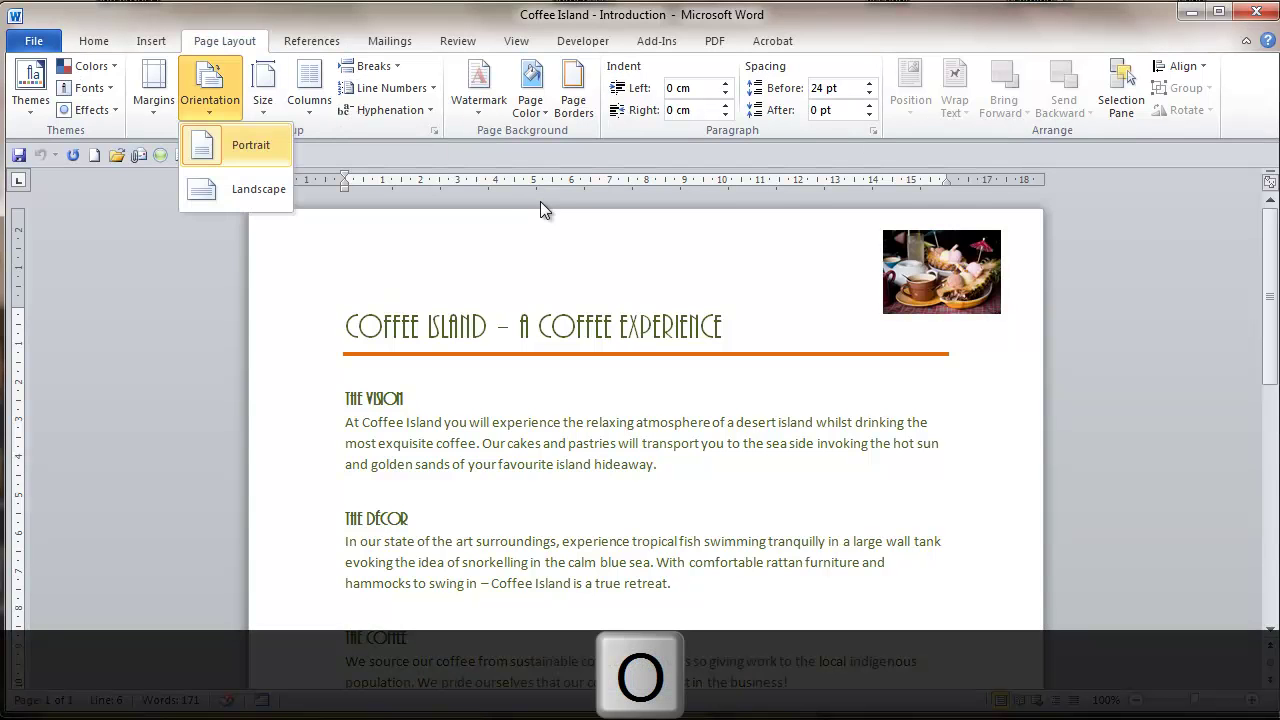
key(Down)
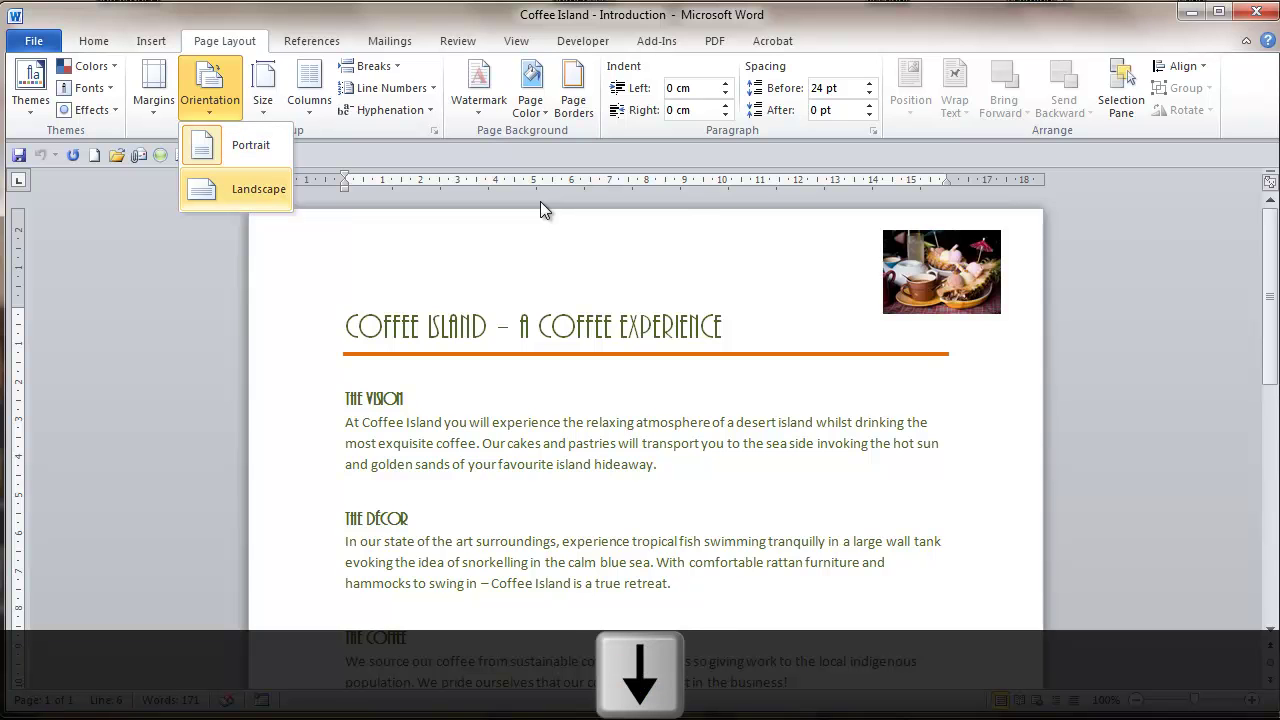
key(Return)
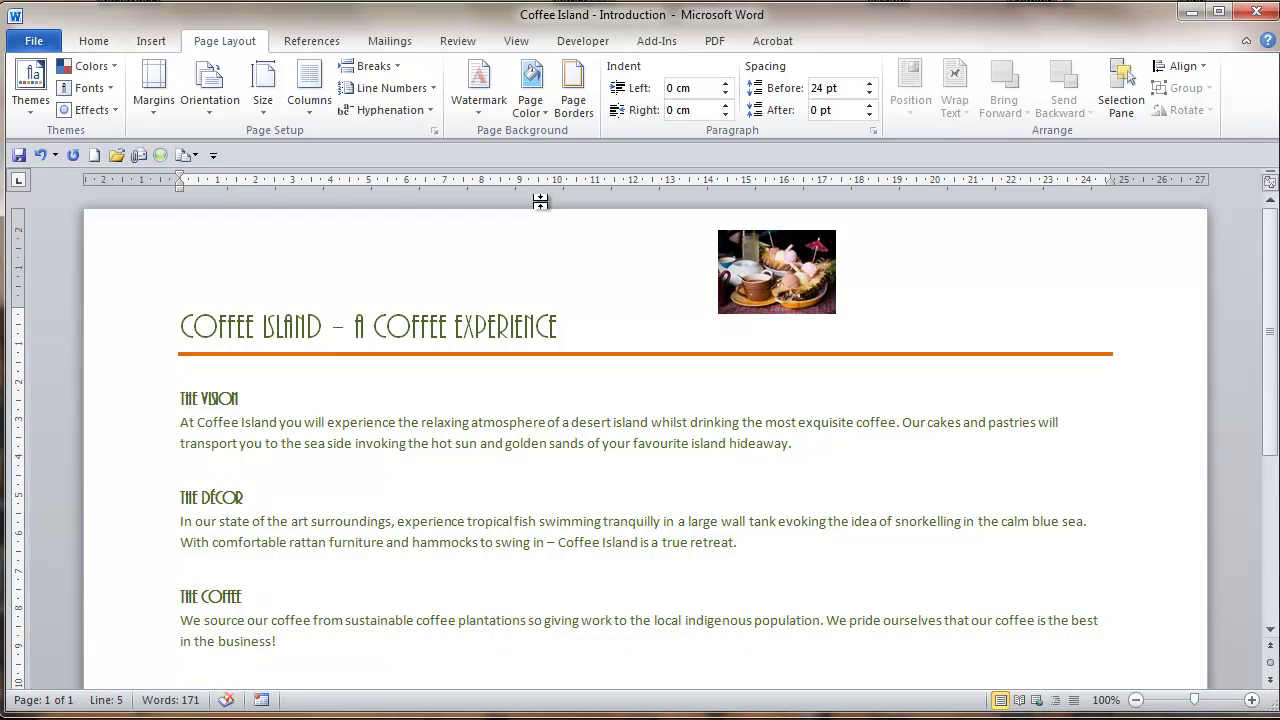
Step: Set the document's page orientation back to Portrait
key(alt)
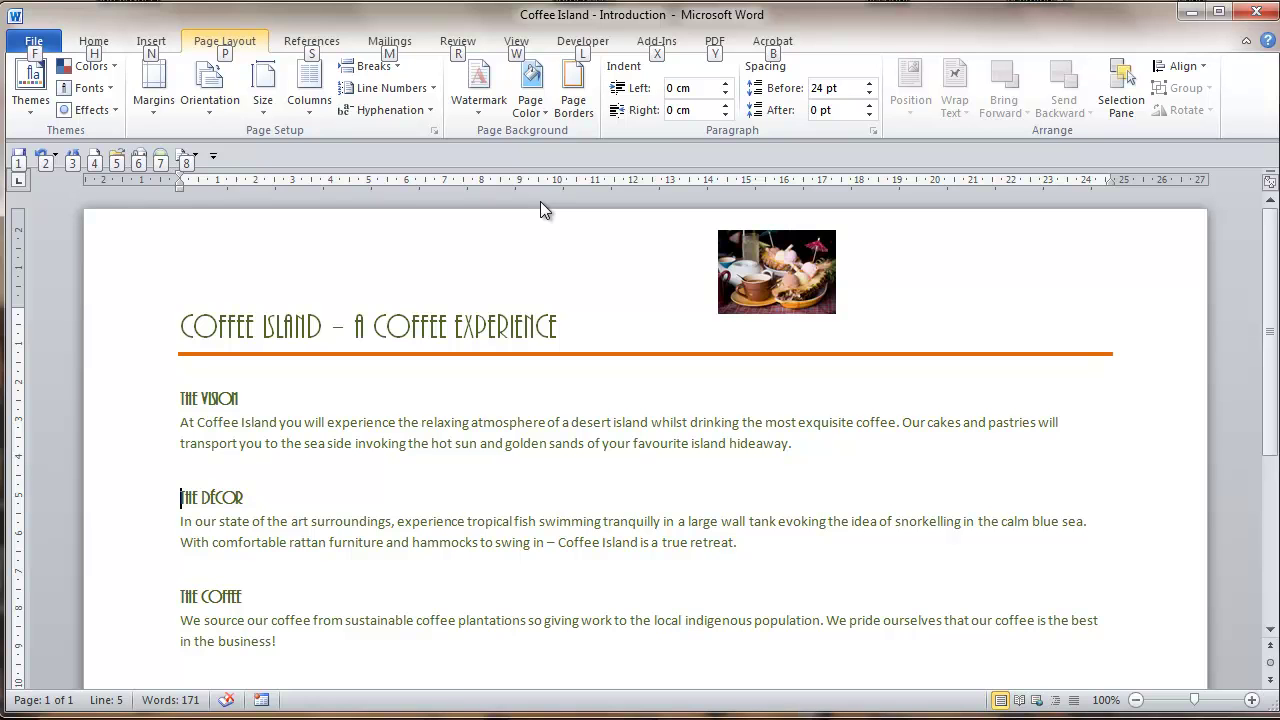
key(p)
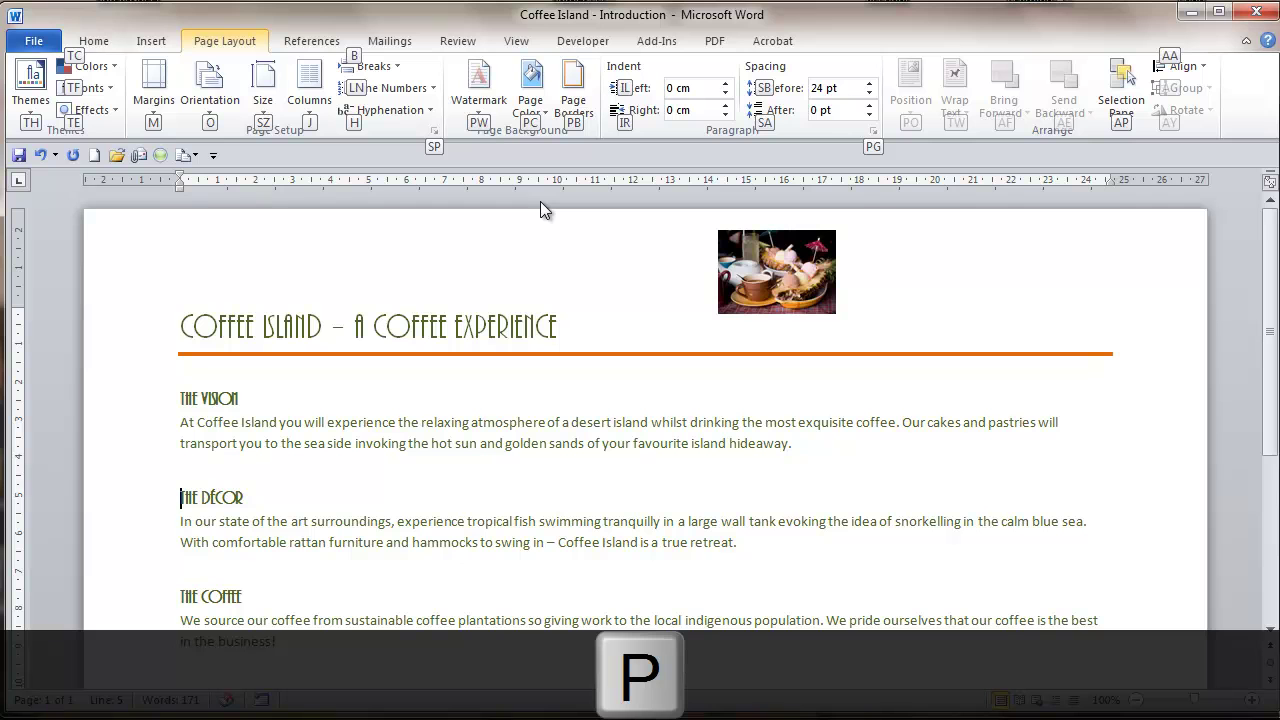
key(o)
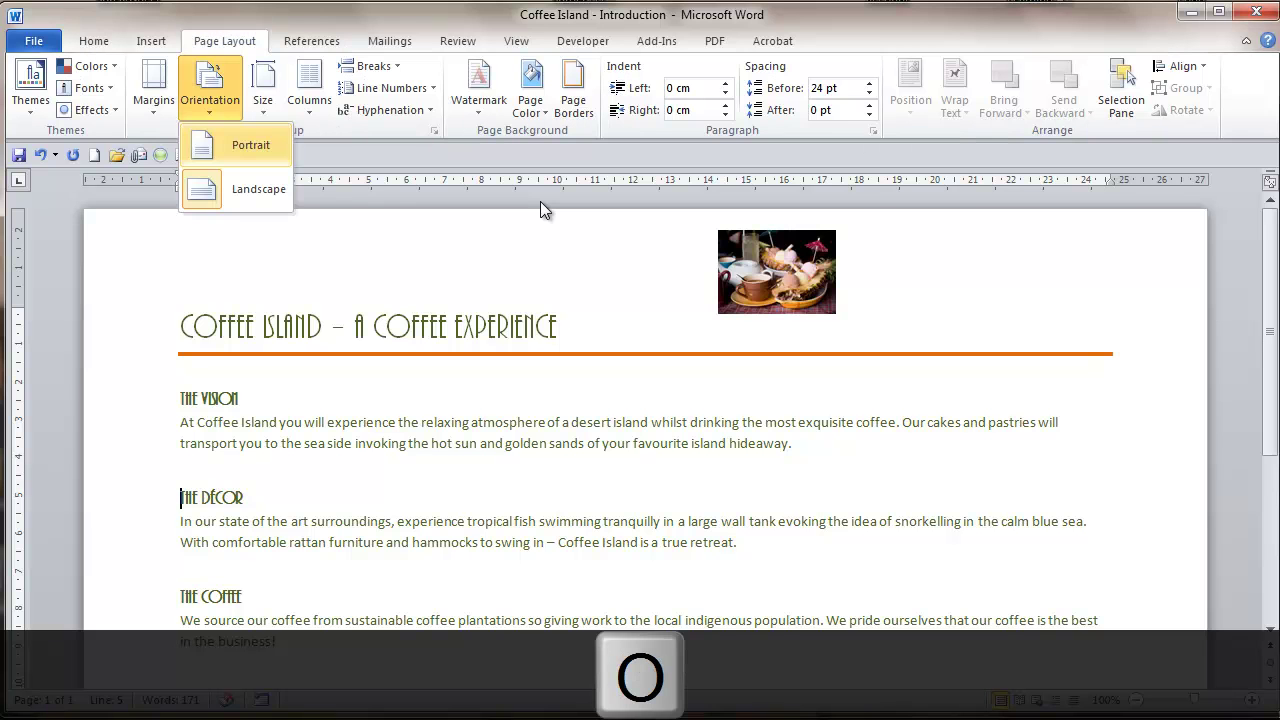
key(Down)
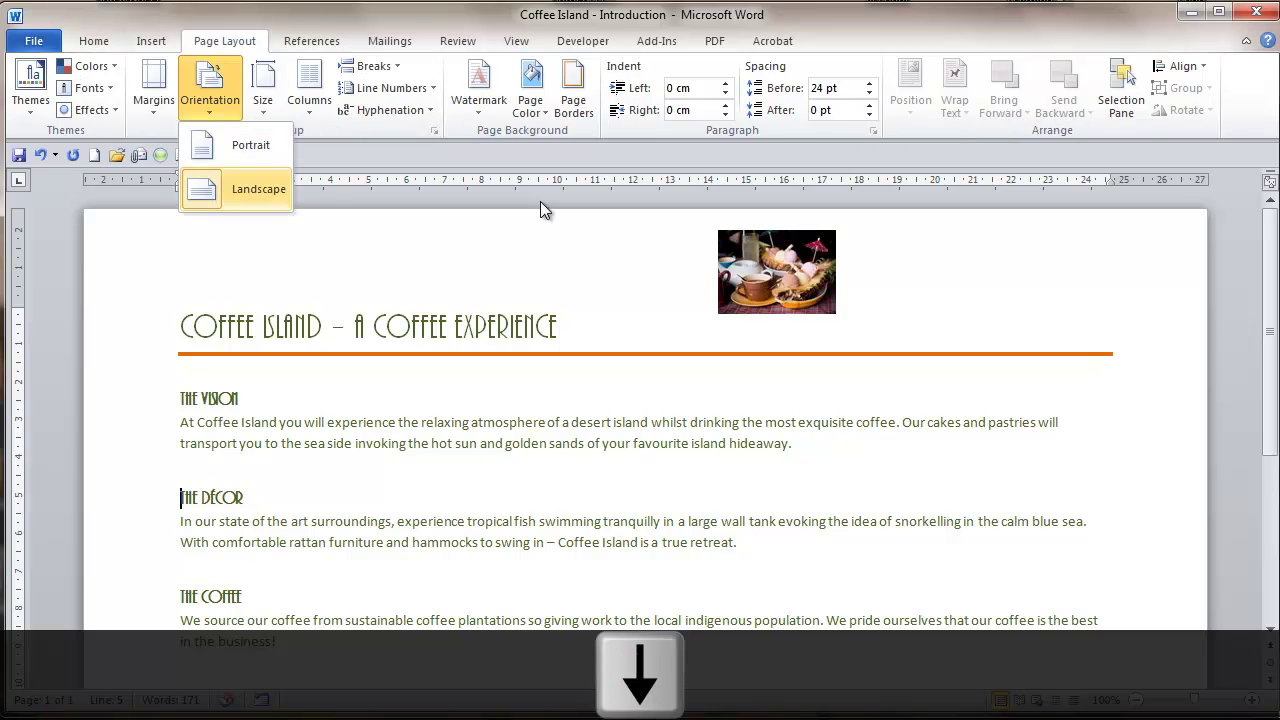
key(Up)
key(Return)
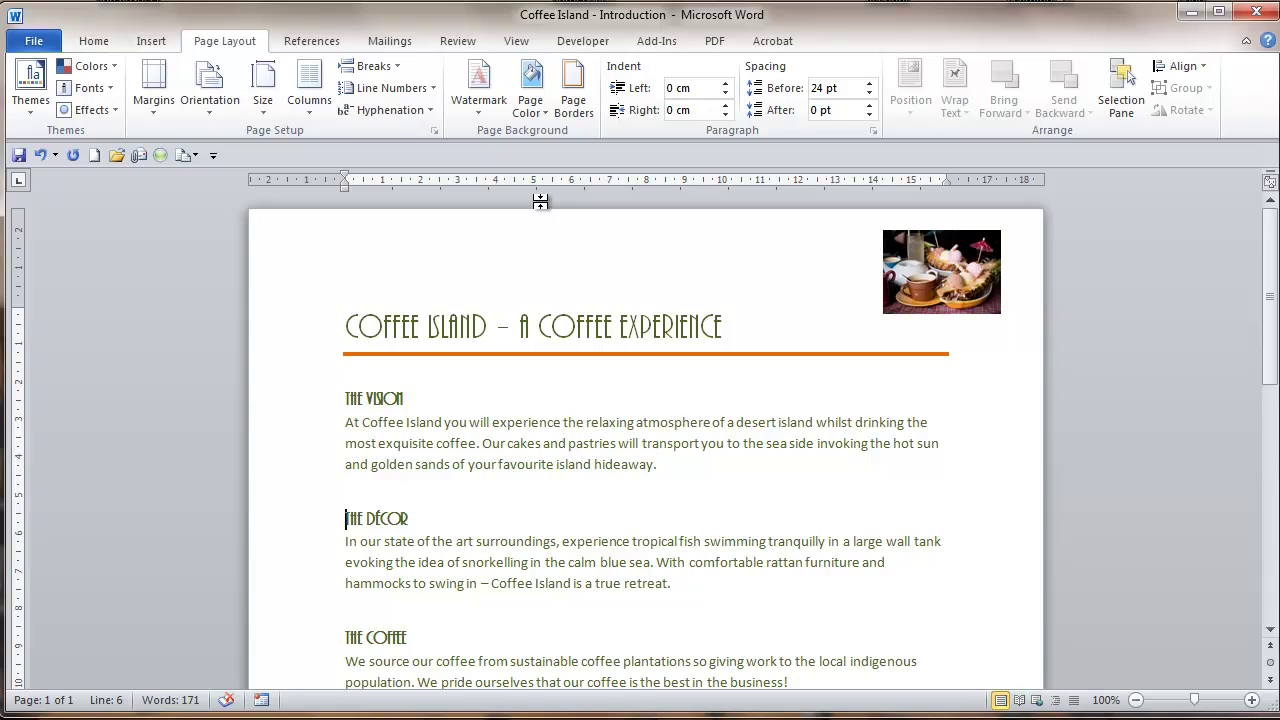
Step: Display the Page Orientation choices from the eighth Quick Access Toolbar command and close them without choosing one
key(alt)
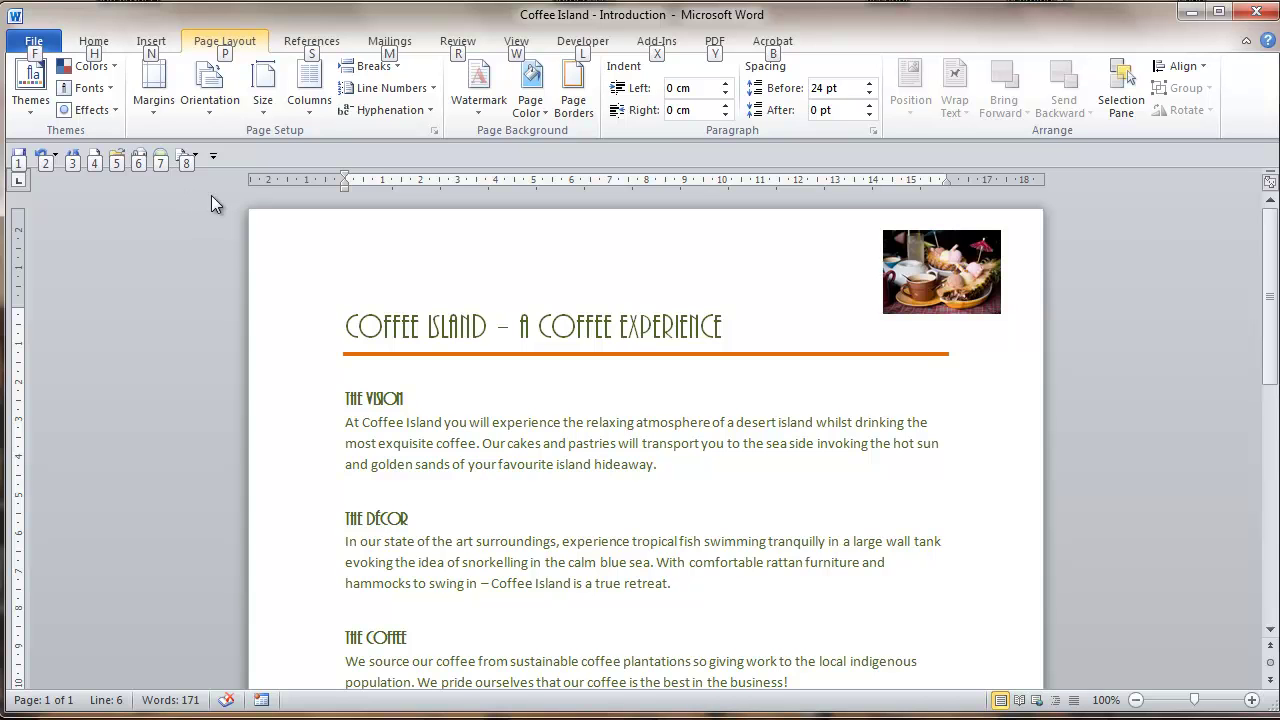
key(8)
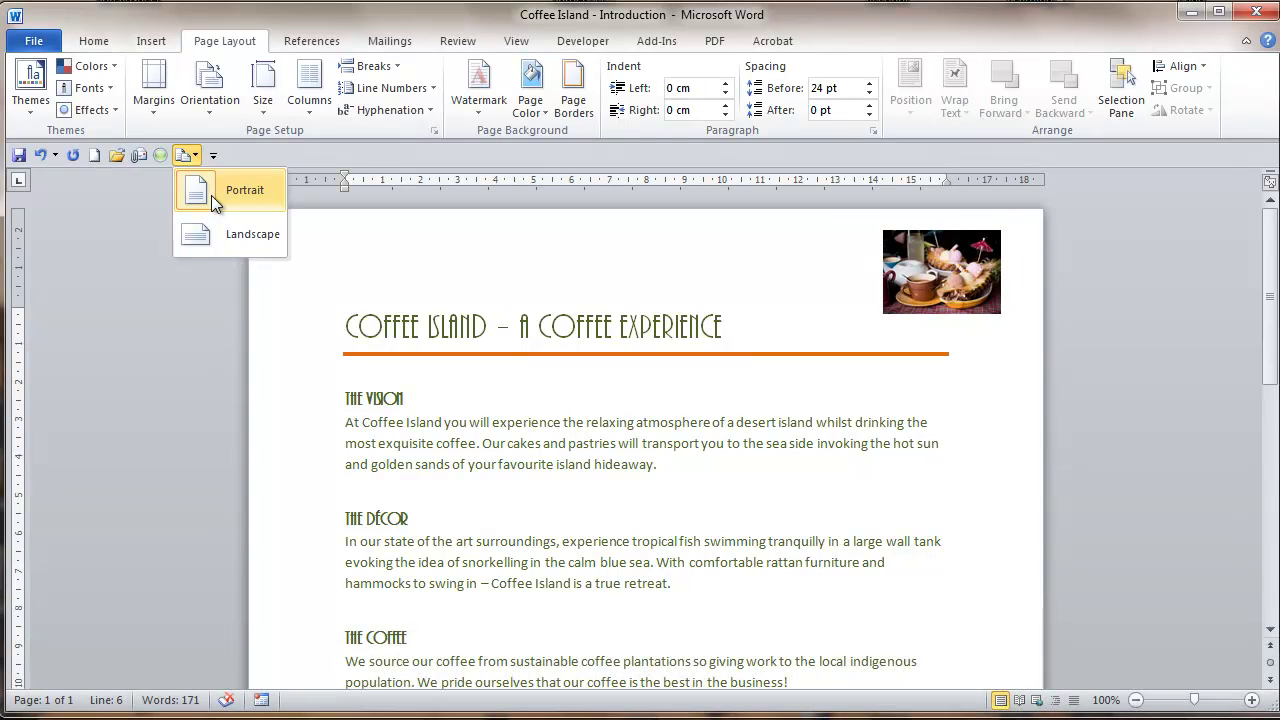
key(Escape)
key(Escape)
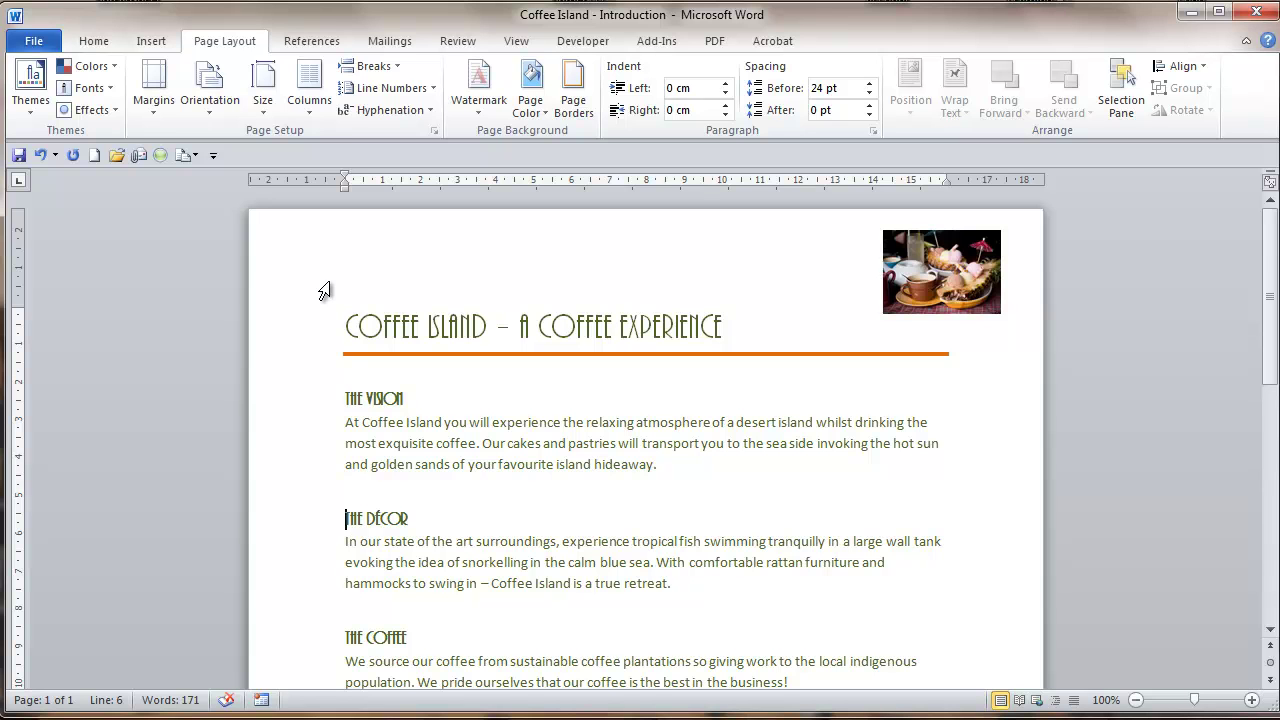
Step: Customize the Quick Access Toolbar so Page Orientation is the third command, directly after Undo, and apply the change
click(212, 156)
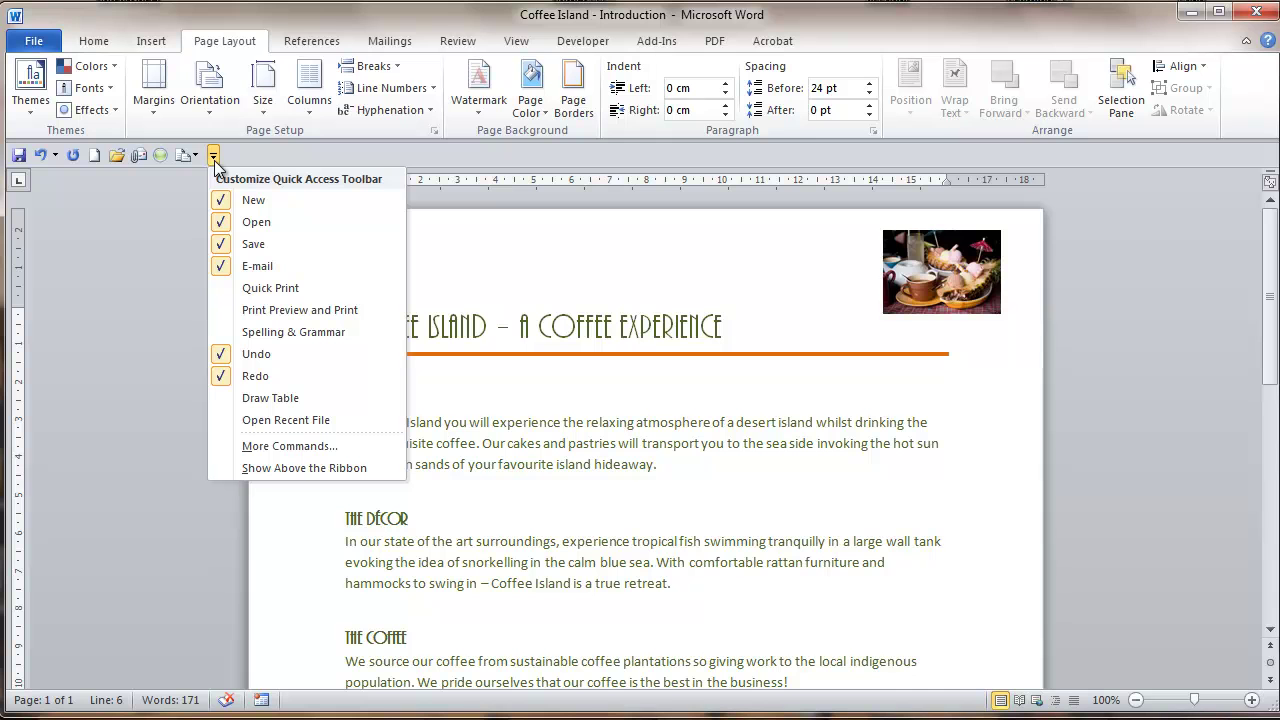
click(258, 447)
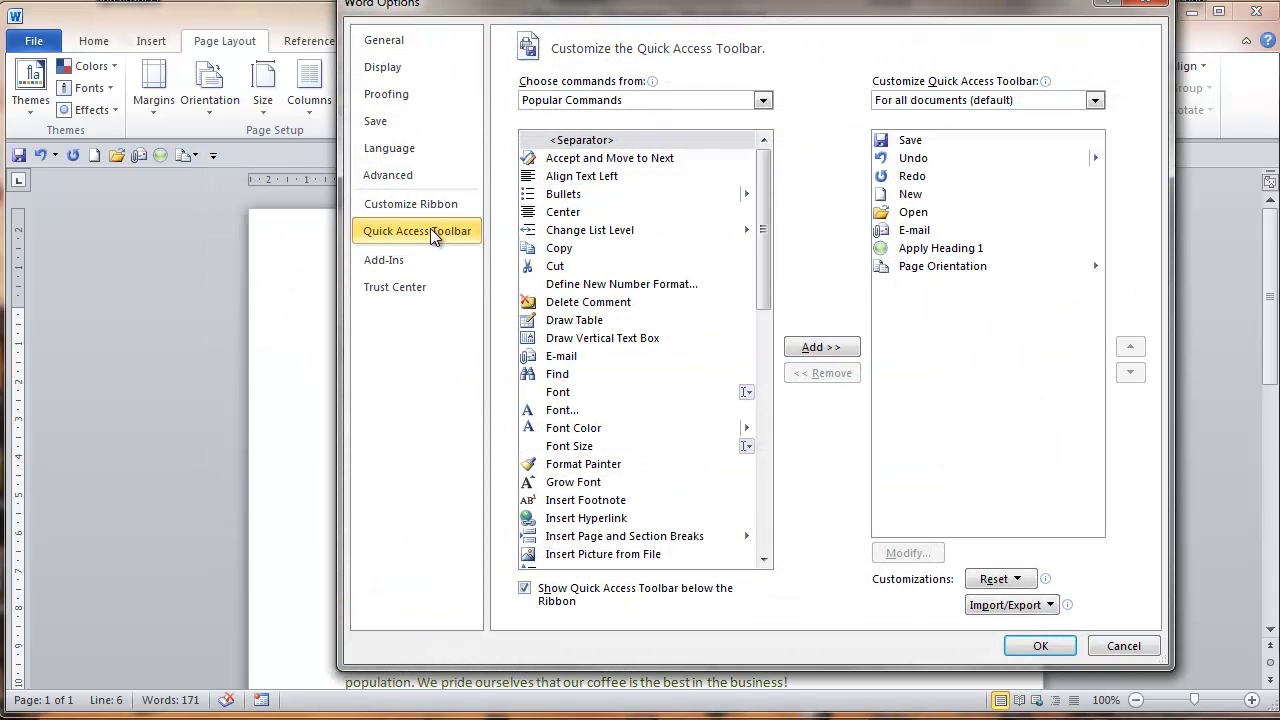
click(934, 266)
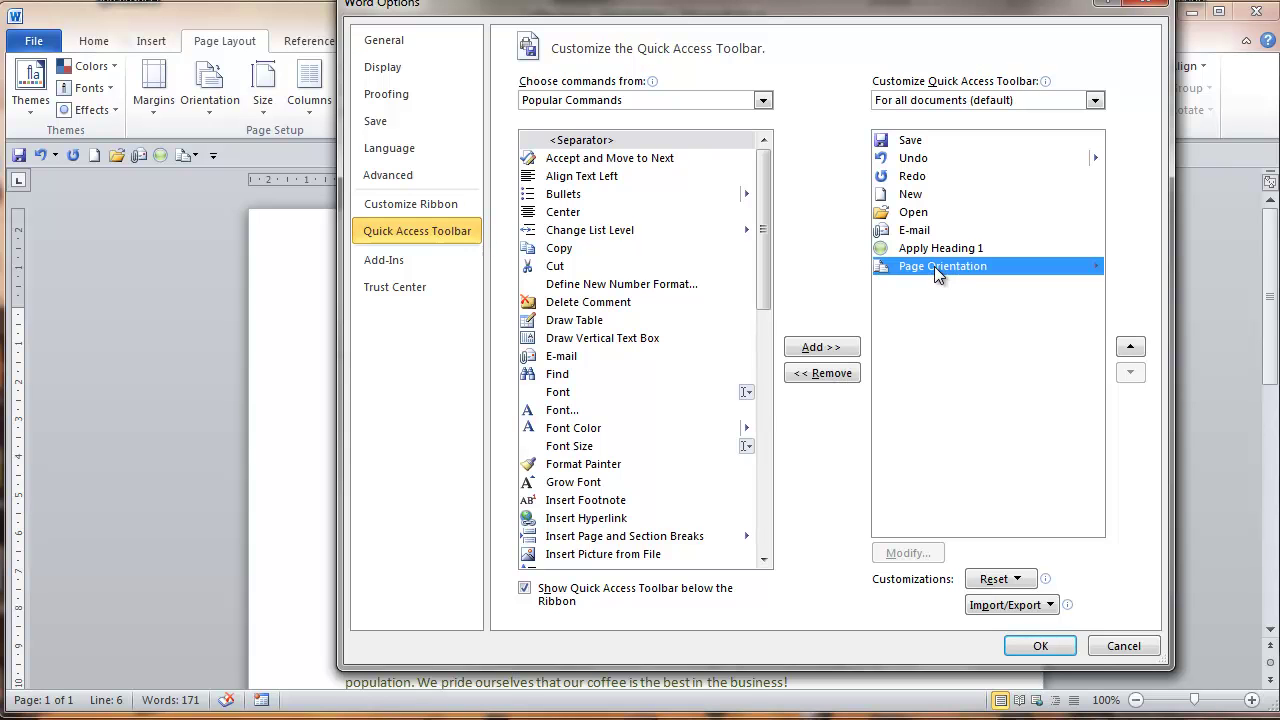
click(1130, 348)
click(1130, 348)
click(1130, 348)
click(1130, 348)
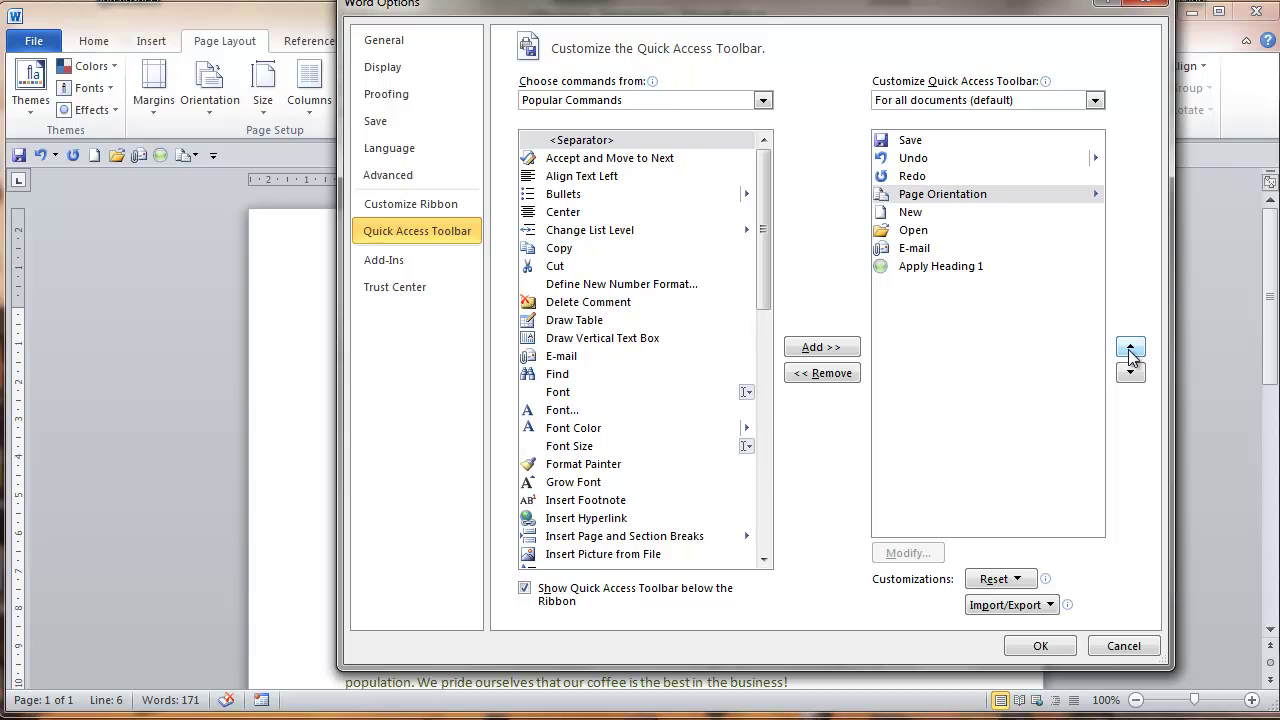
click(1130, 348)
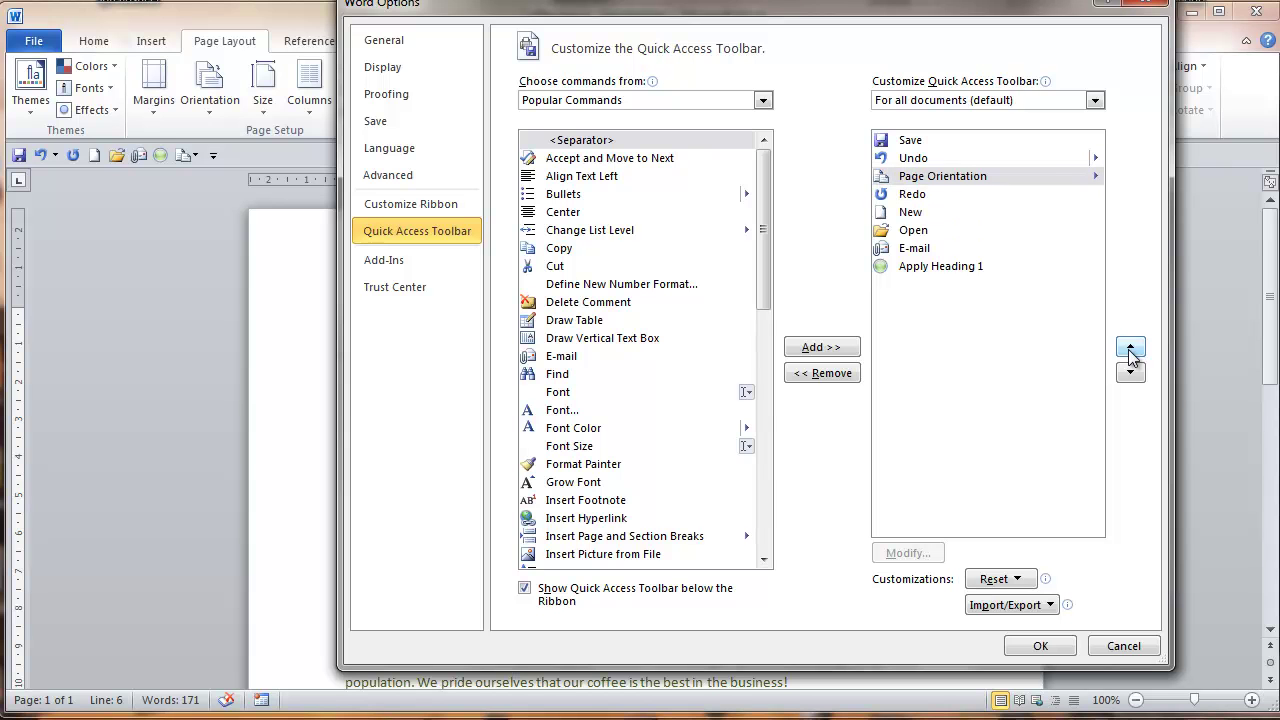
click(1052, 645)
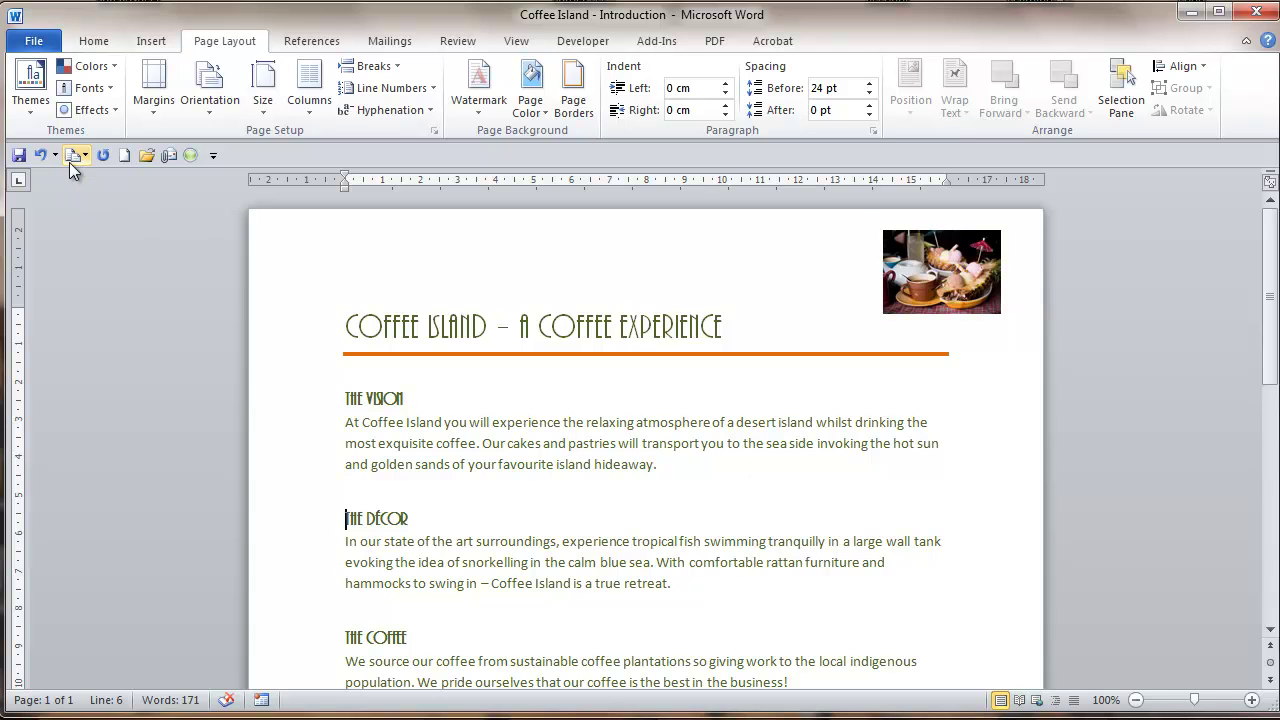
Step: Check the Page Orientation choices using its new third place on the Quick Access Toolbar, and dismiss them
key(alt)
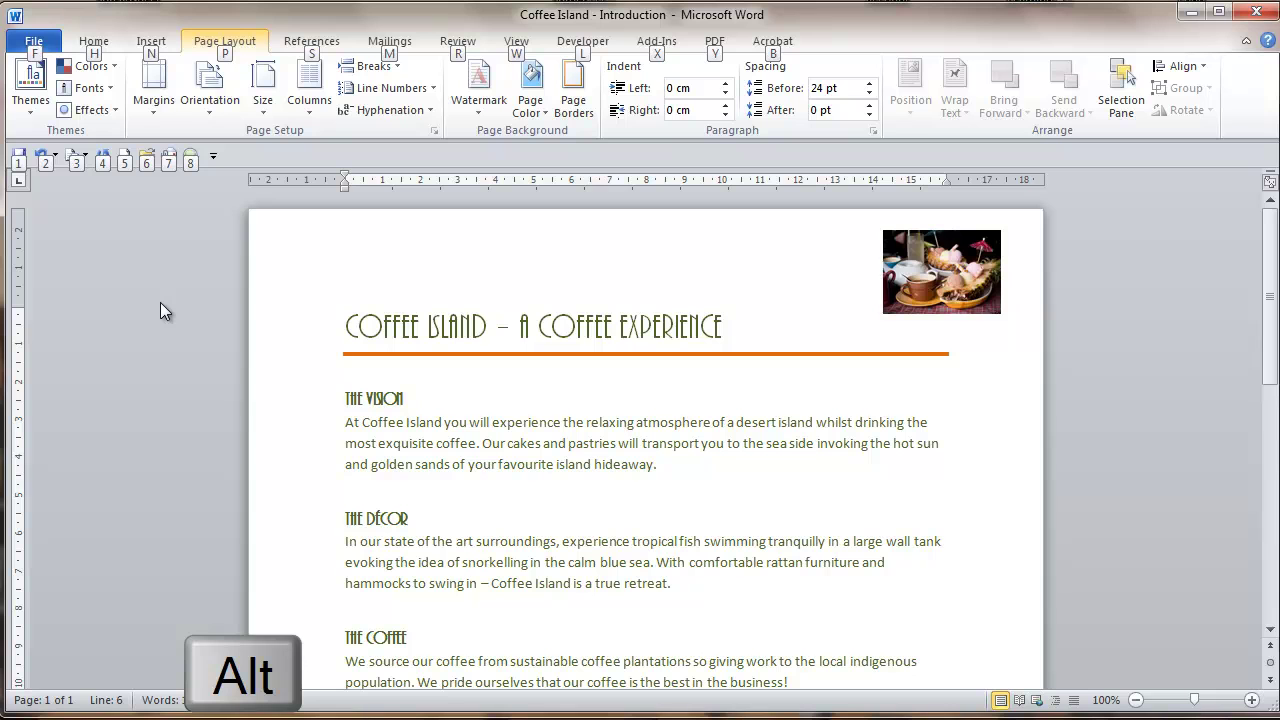
key(3)
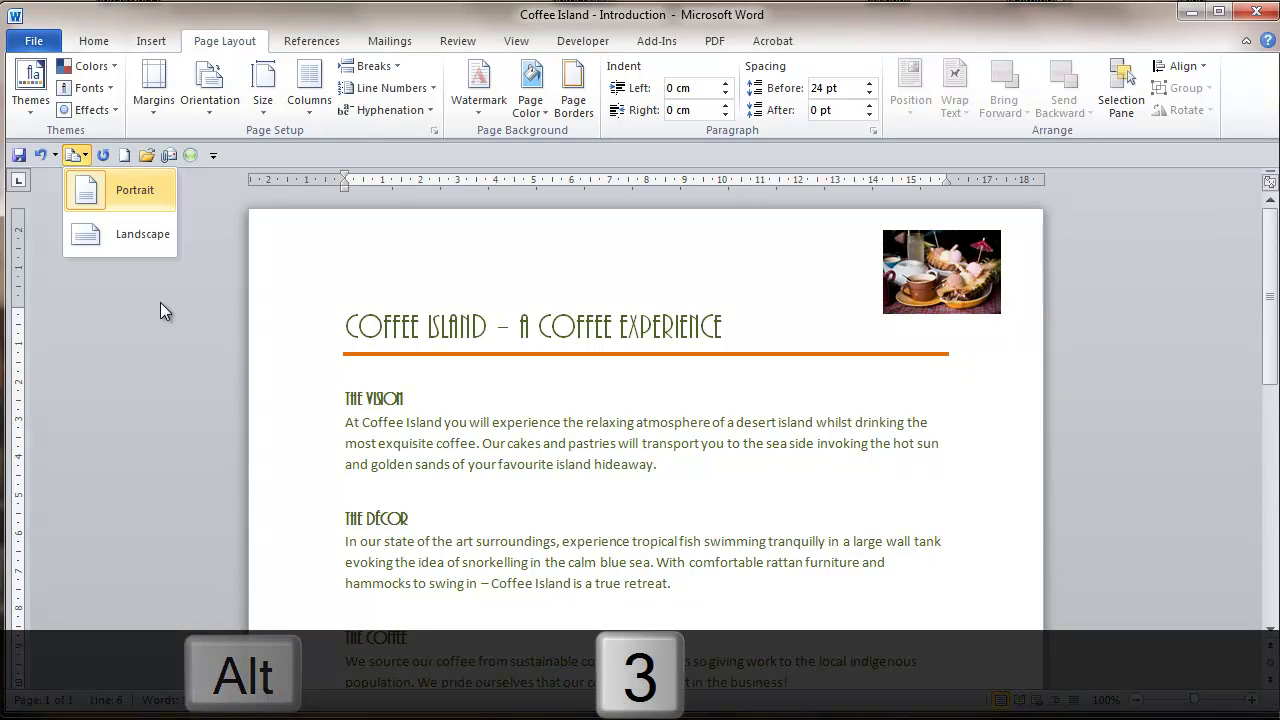
click(160, 302)
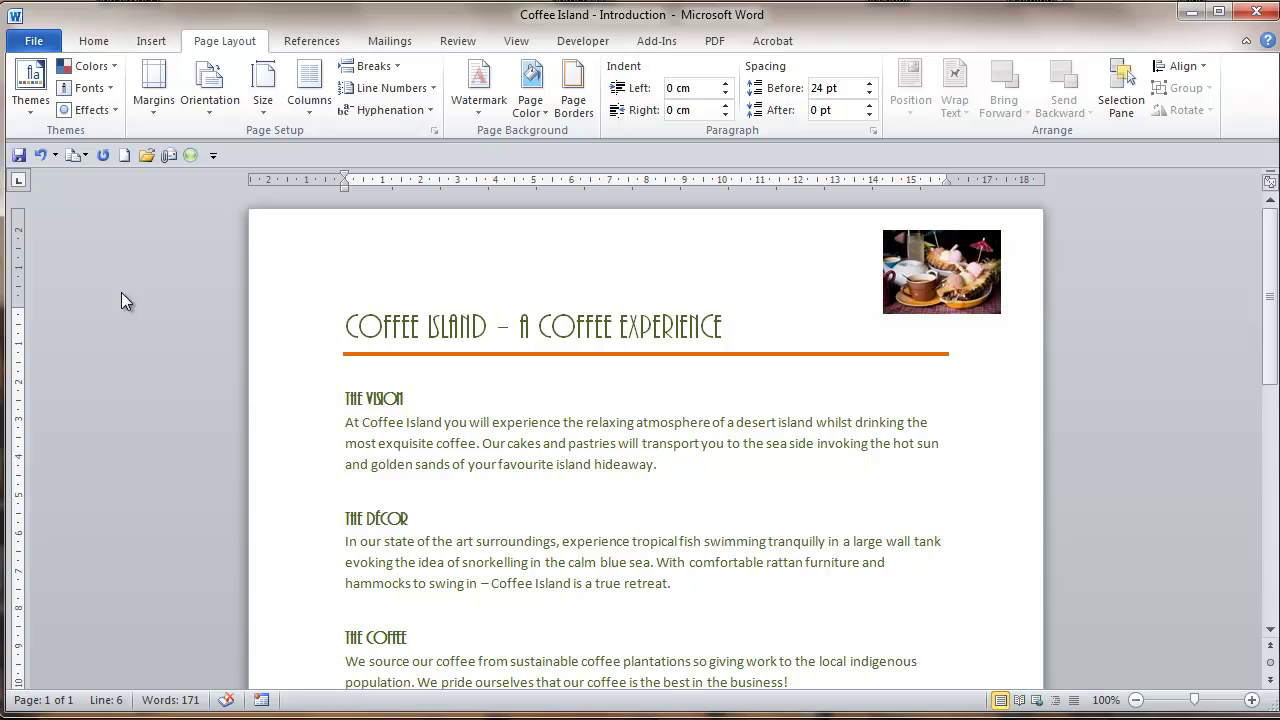
Step: Make the words "At Coffee Island you will experience" under The Vision bold, italic and underlined
click(529, 444)
click(94, 42)
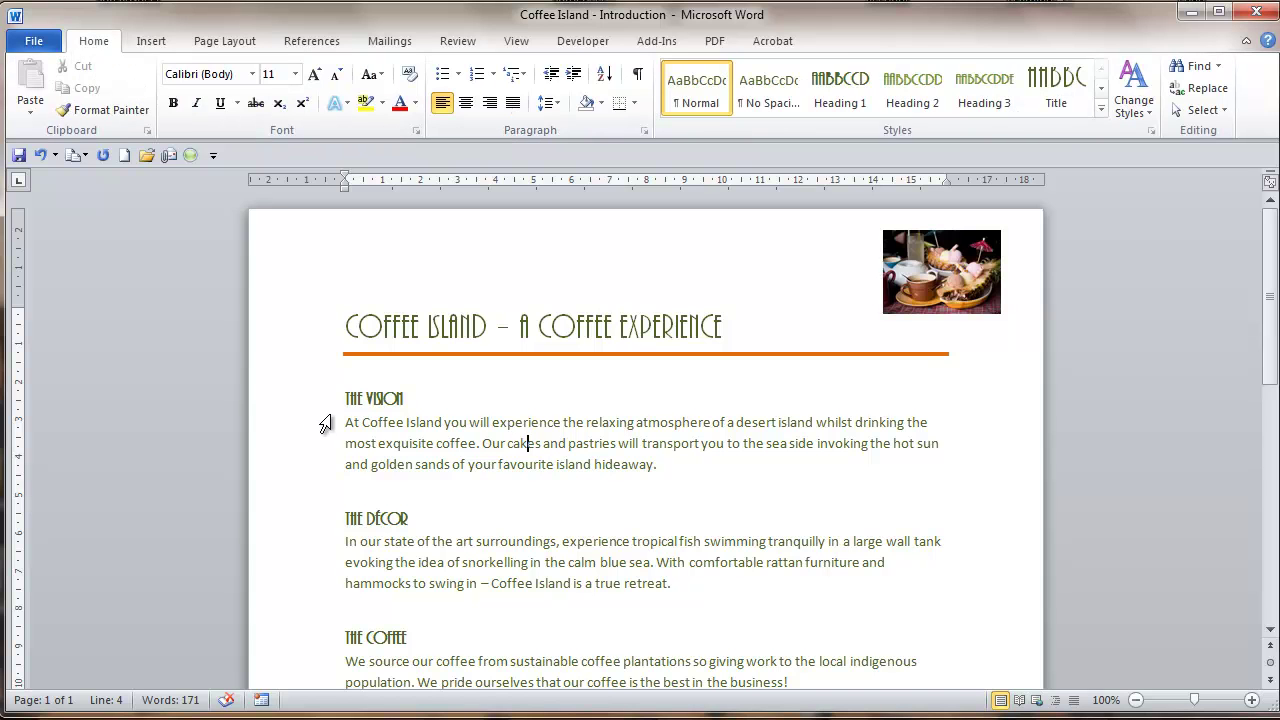
drag(340, 423, 510, 425)
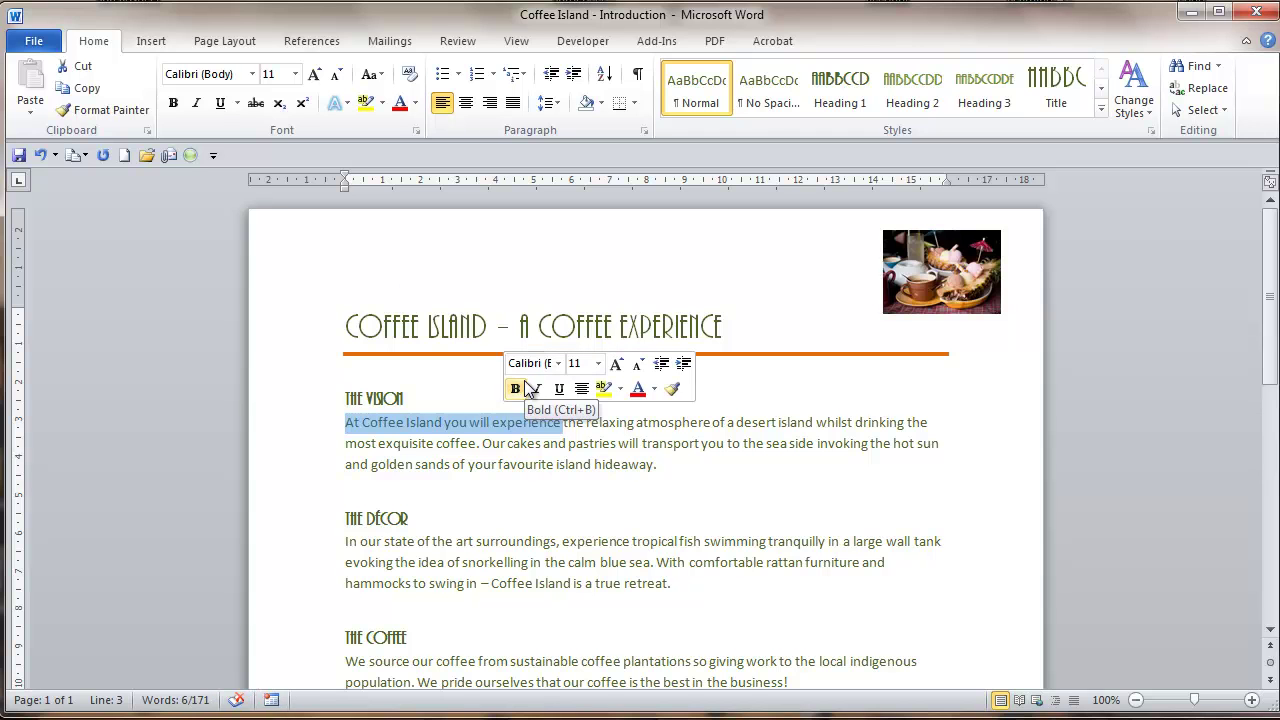
key(ctrl+b)
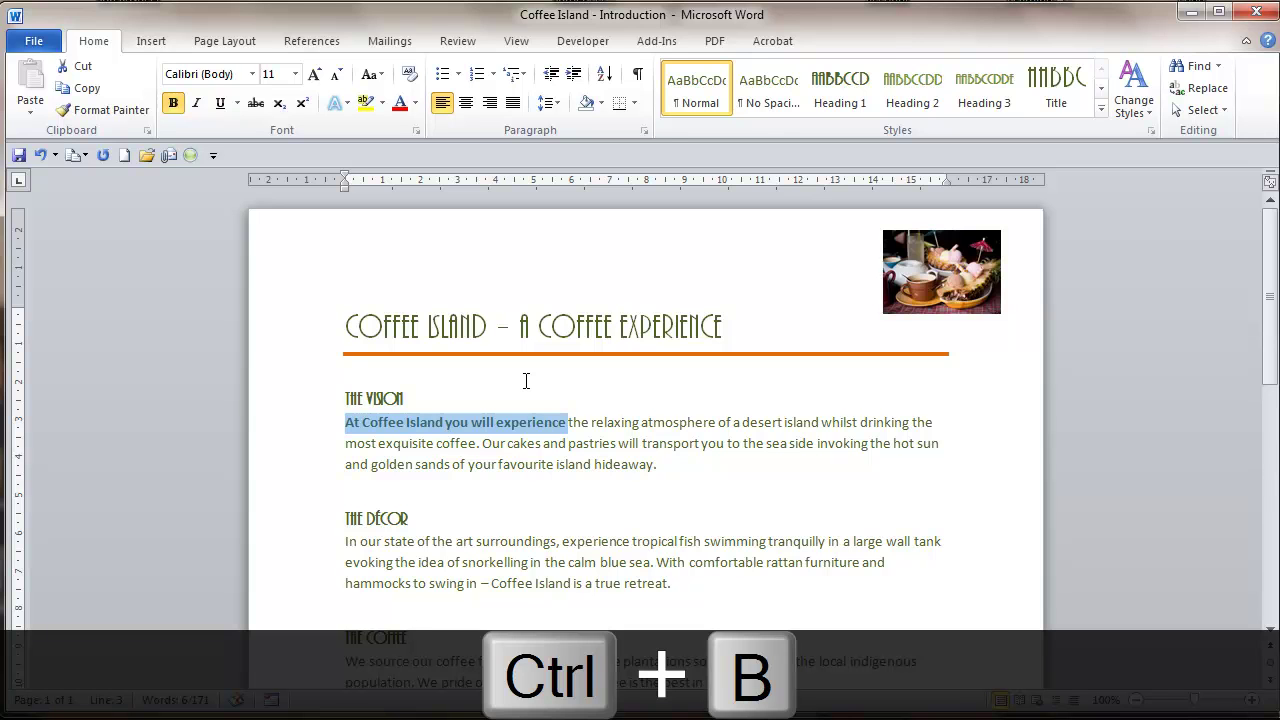
key(ctrl+i)
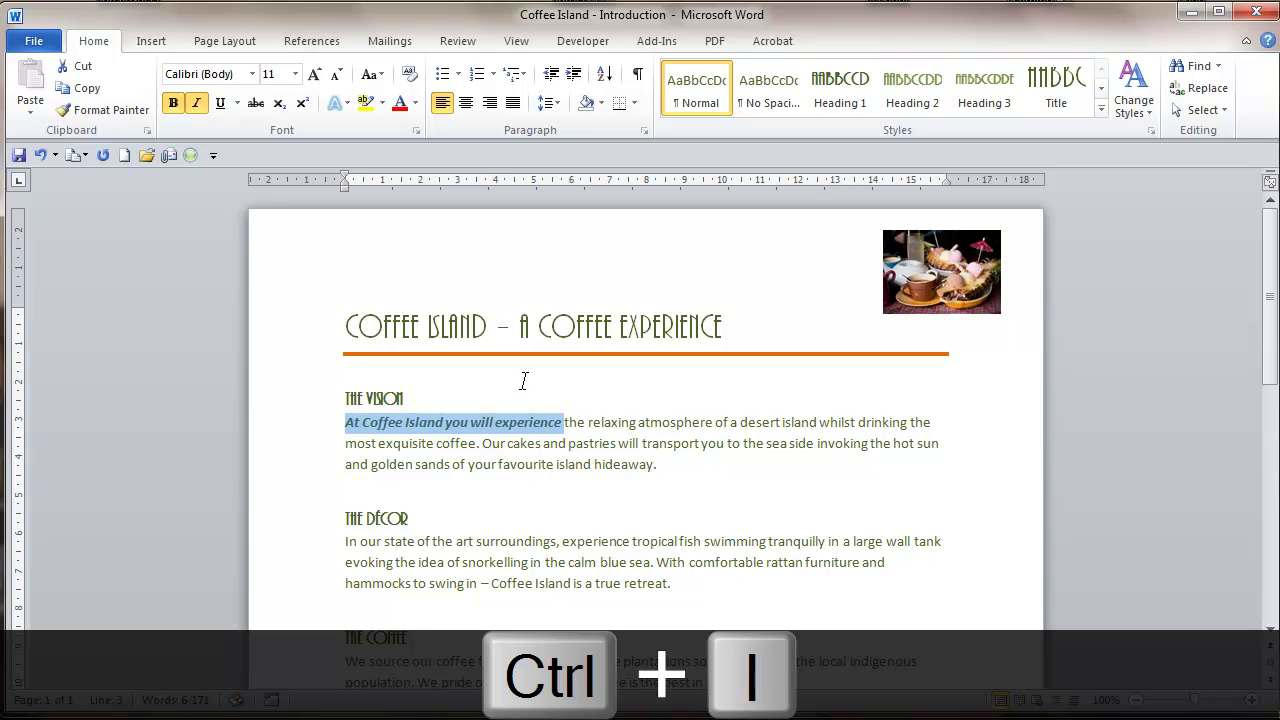
key(ctrl+u)
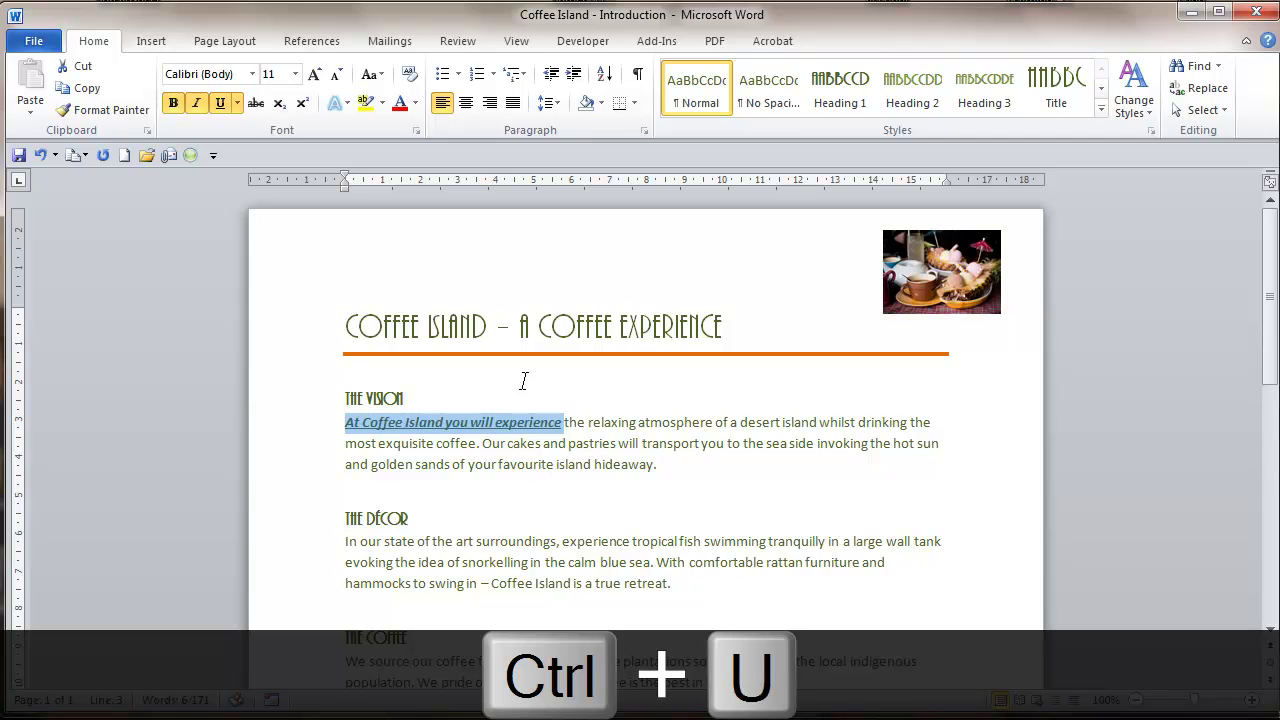
Step: Remove the underline, italic and bold formatting from "At Coffee Island you will experience" and deselect the text
key(ctrl+u)
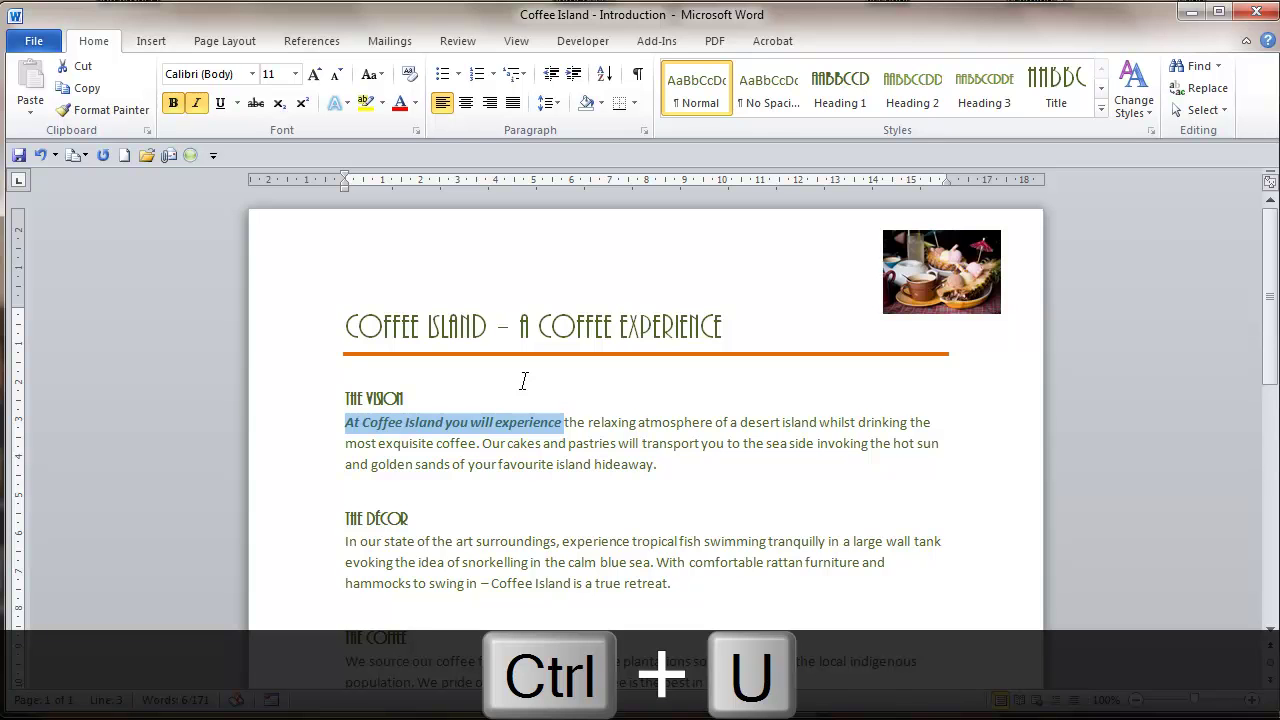
key(ctrl+i)
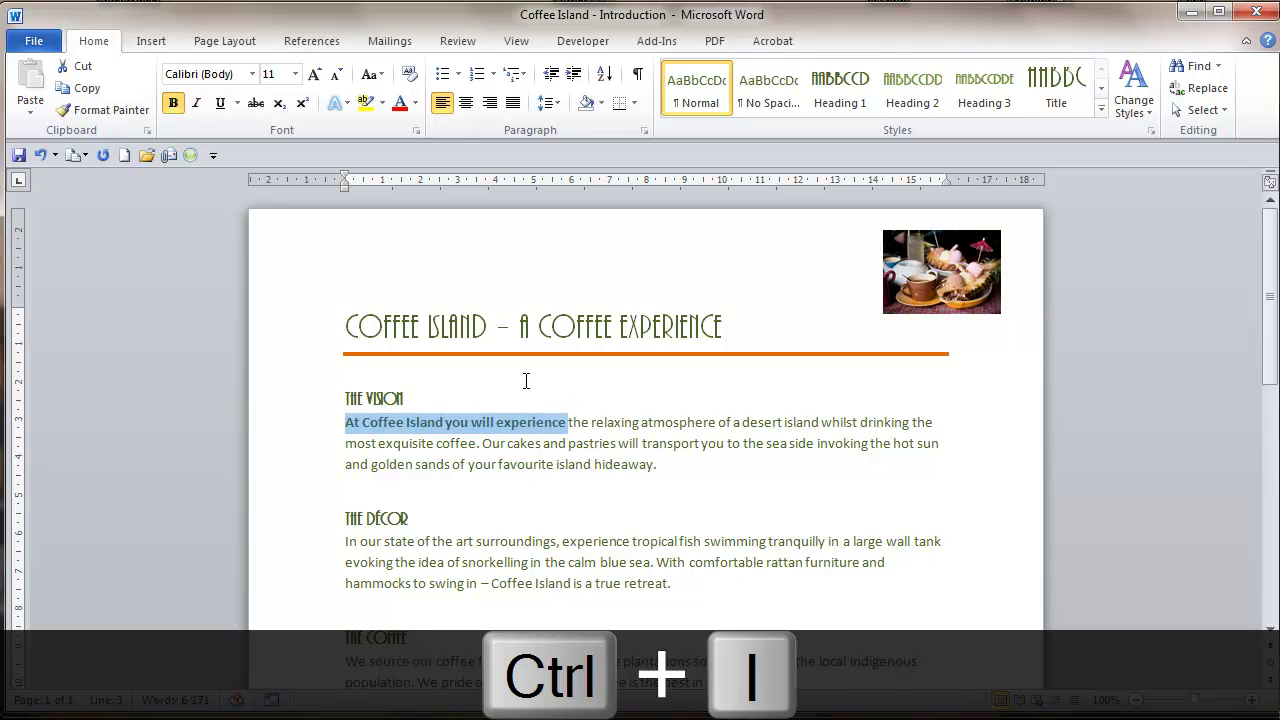
key(ctrl+b)
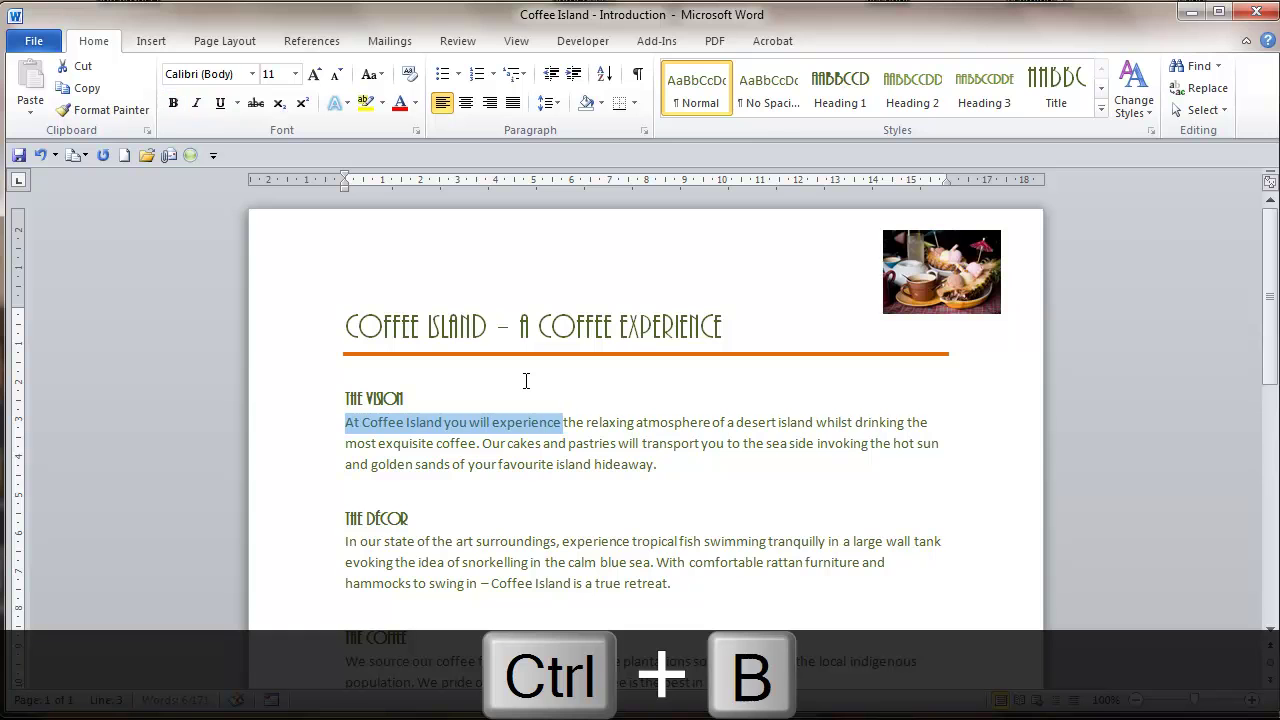
click(635, 428)
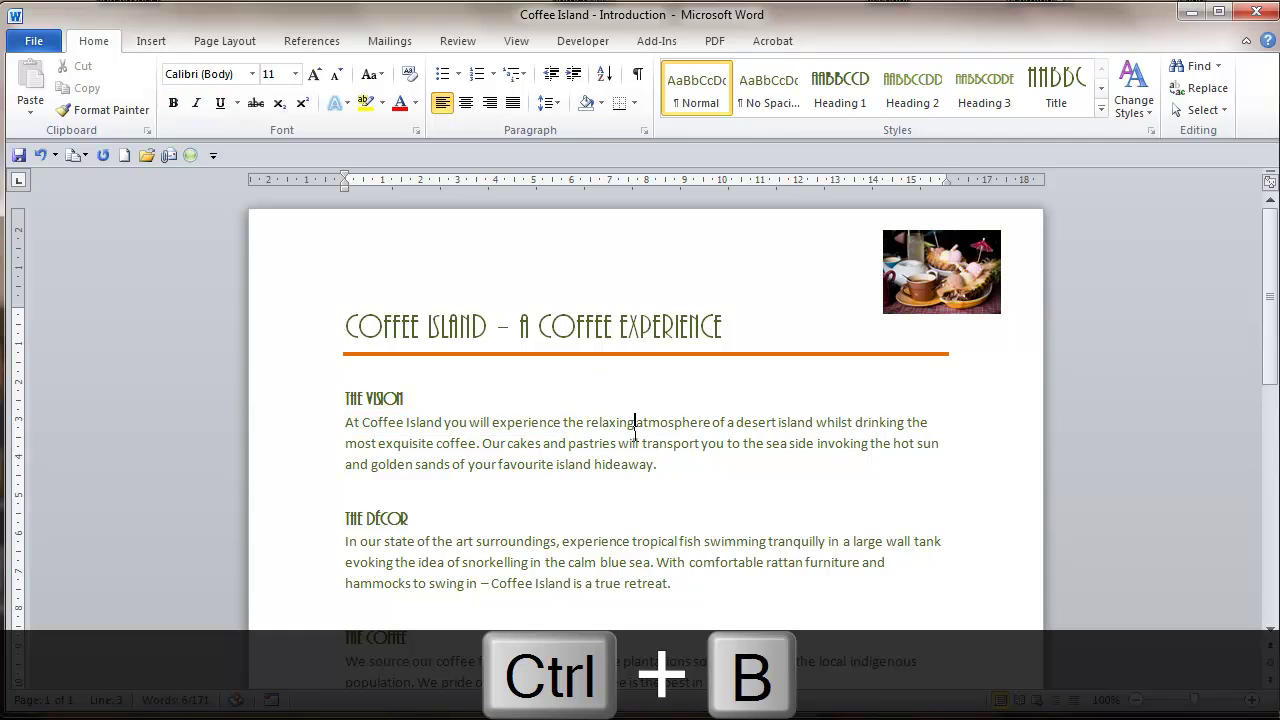